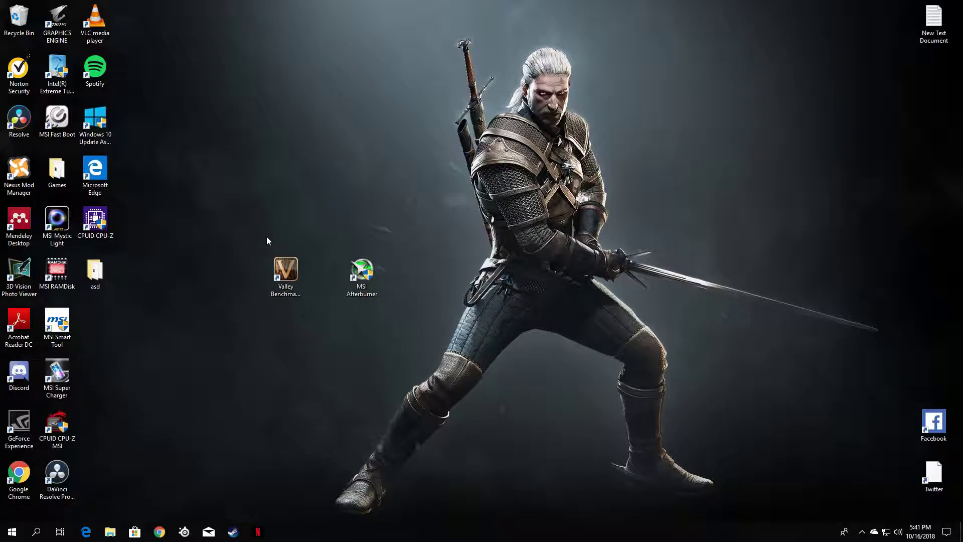
- Rearrange the Valley Benchmark and MSI Afterburner shortcuts so they sit together near the middle of the desktop
drag(285, 268, 325, 170)
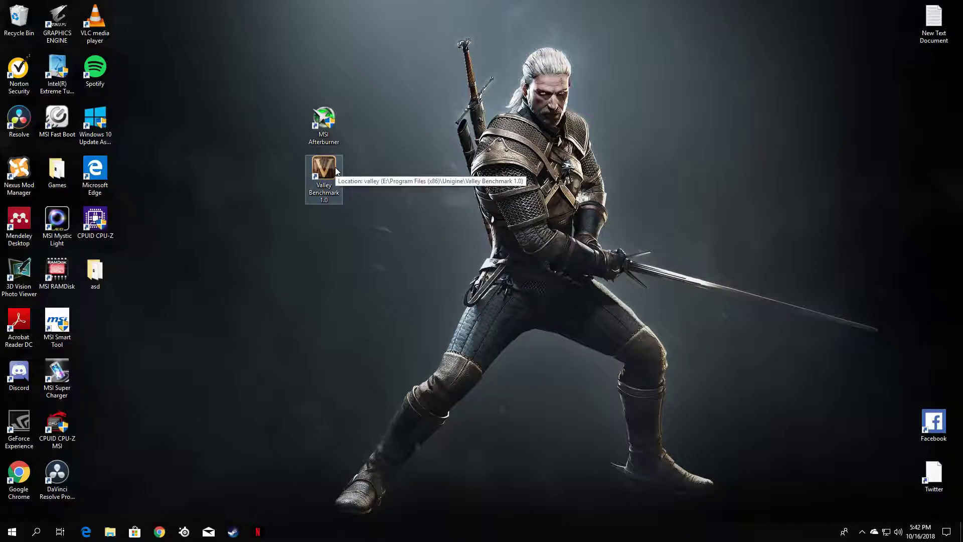
drag(299, 87, 335, 168)
drag(339, 120, 437, 261)
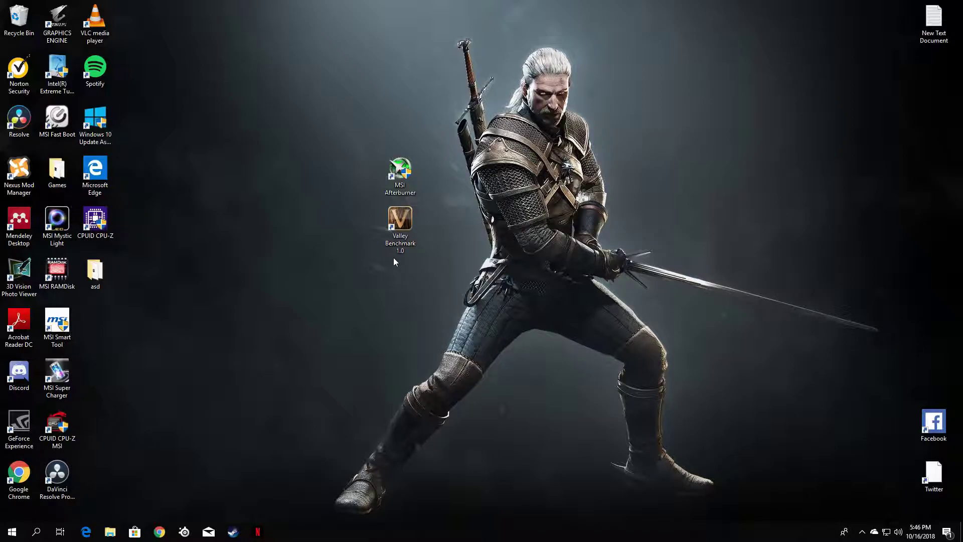
- Run the Valley benchmark at DirectX 11, High quality and x2 anti-aliasing in full screen, and dismiss its results
double_click(405, 226)
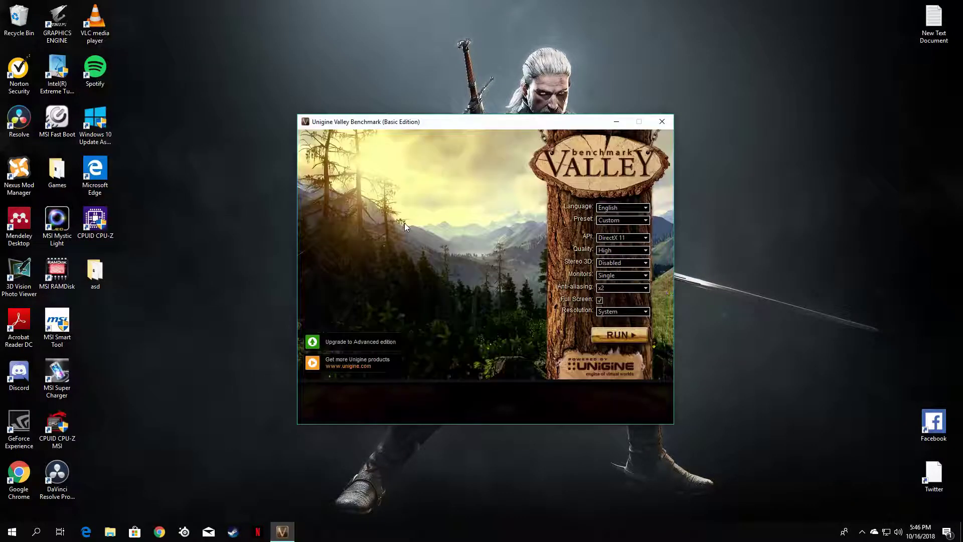
click(610, 336)
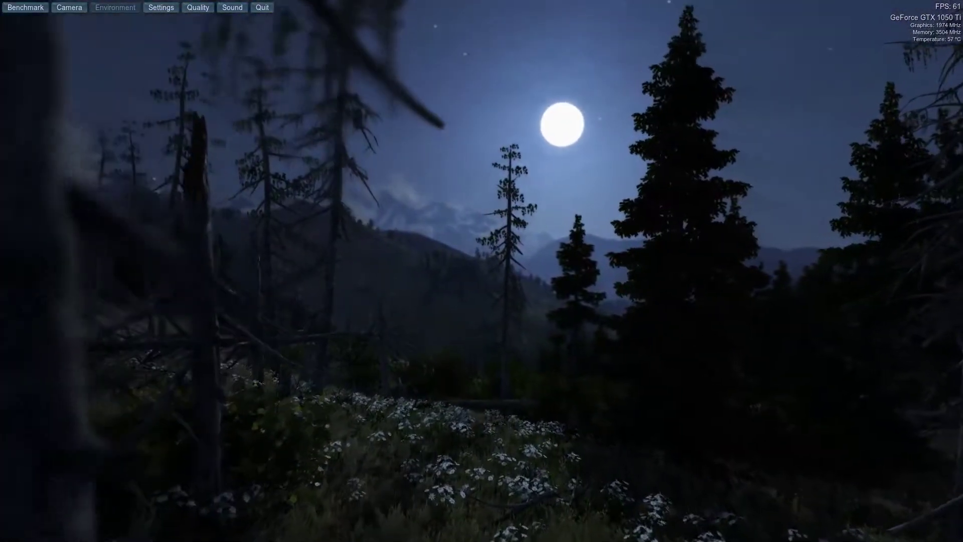
key(F9)
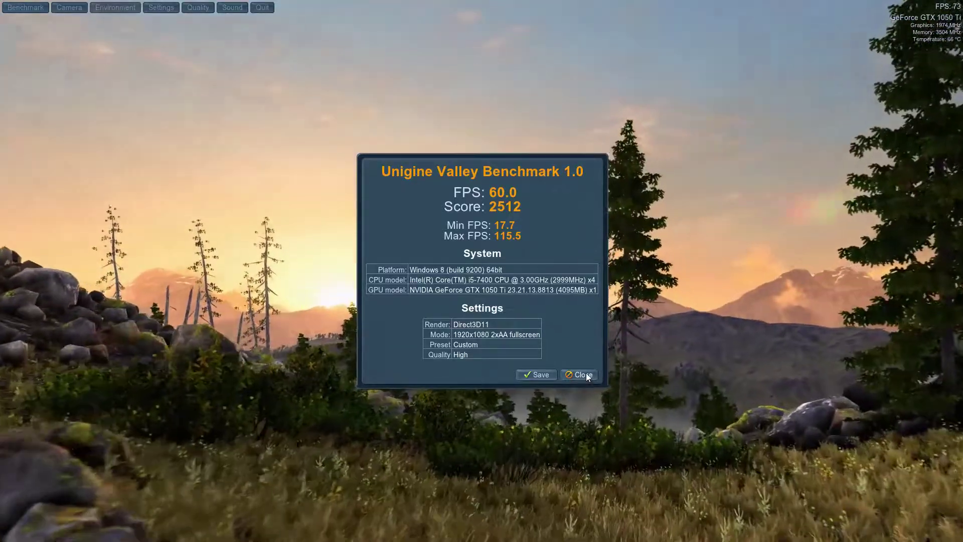
click(582, 377)
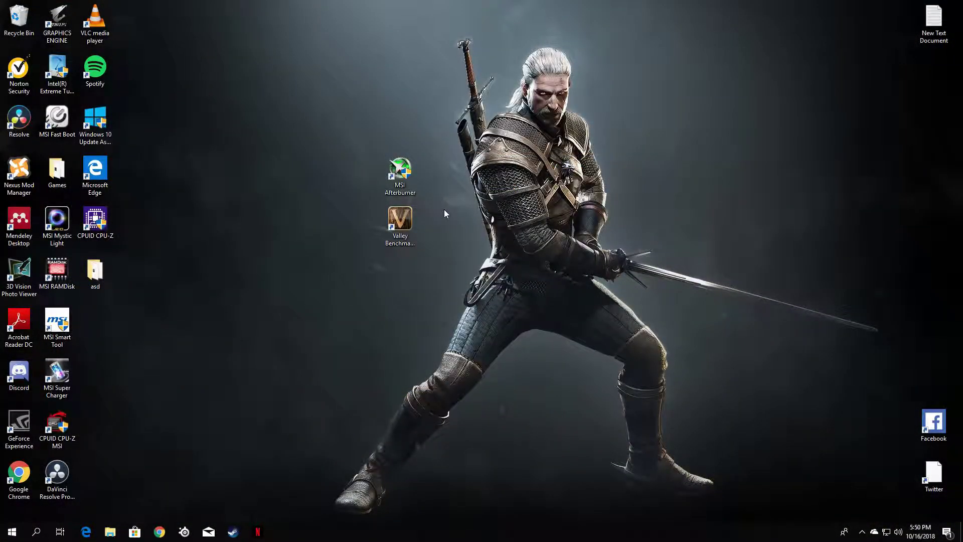
- Open MSI Afterburner with permission to make changes, apply a core clock offset of +50 MHz and close its window
double_click(407, 172)
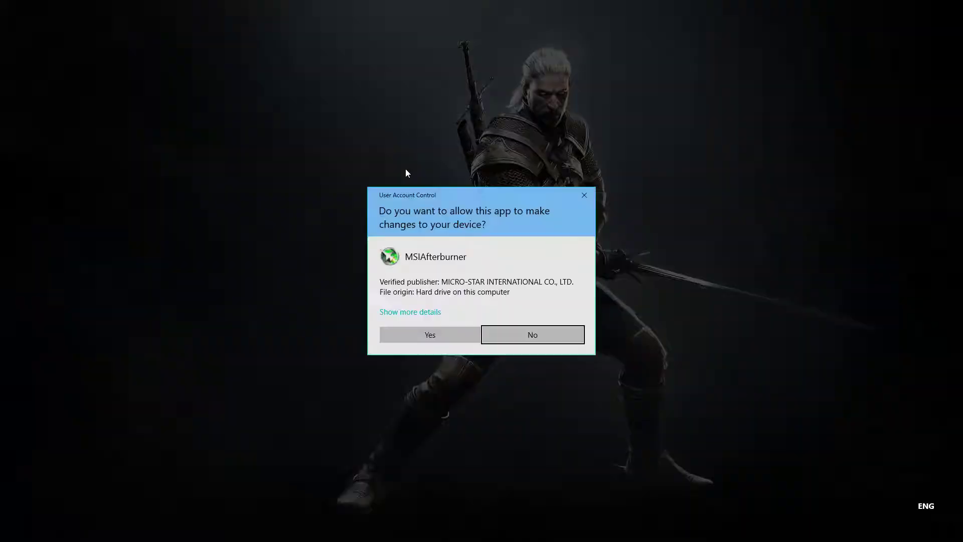
click(454, 341)
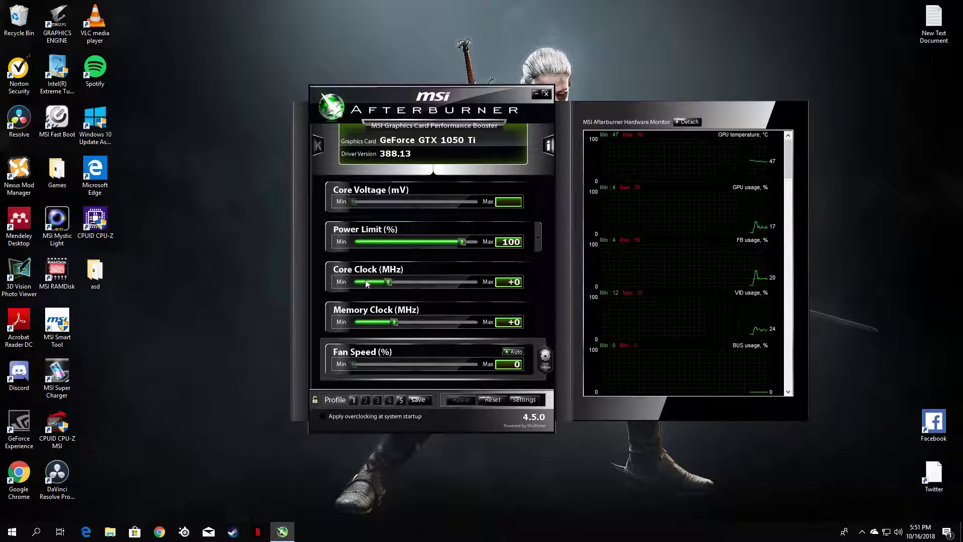
click(513, 284)
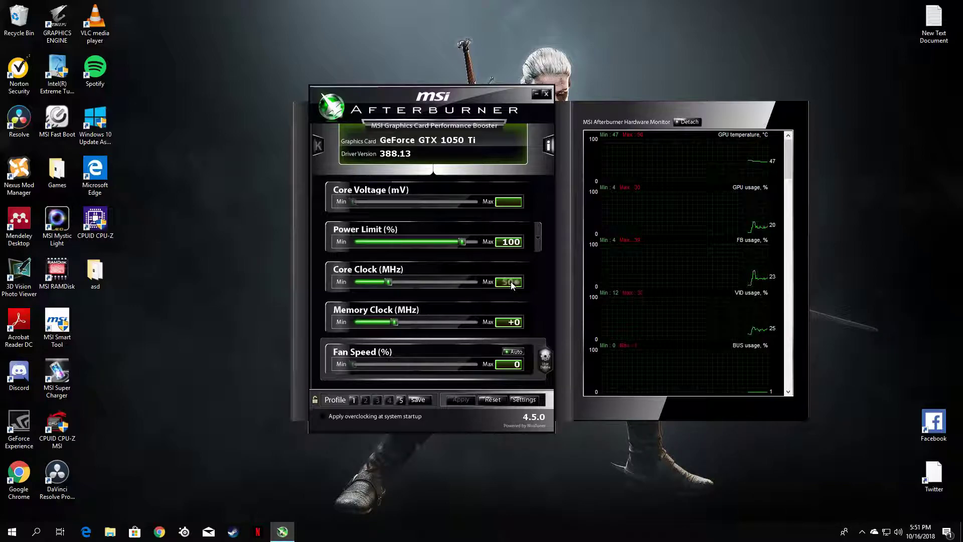
key(Return)
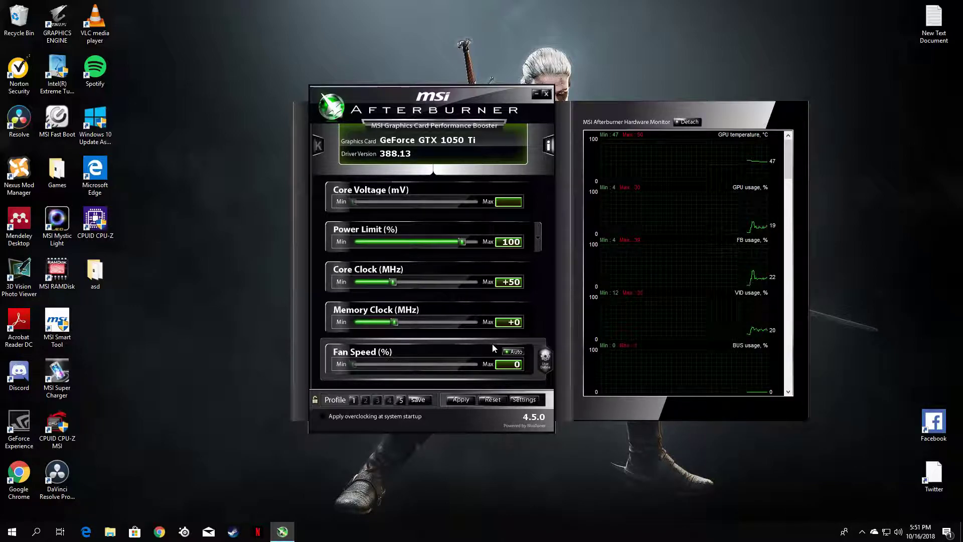
click(461, 400)
drag(518, 106, 512, 141)
click(538, 129)
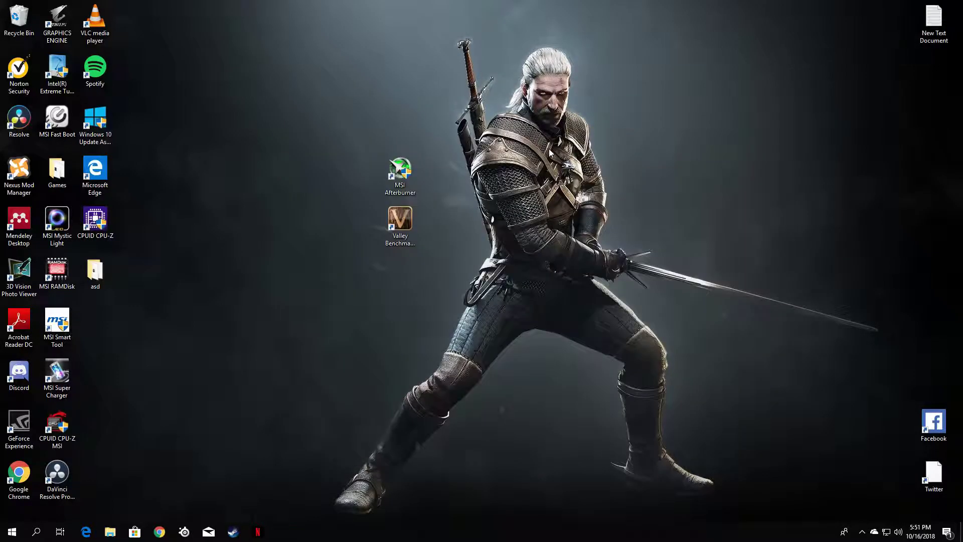
- Launch Valley Benchmark with the existing settings and start another benchmark run
click(414, 225)
double_click(414, 225)
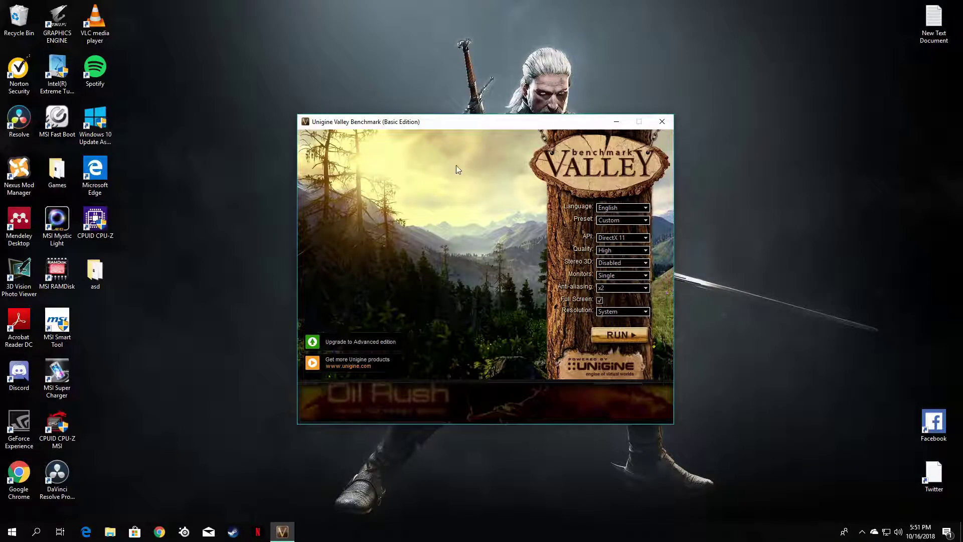
click(628, 337)
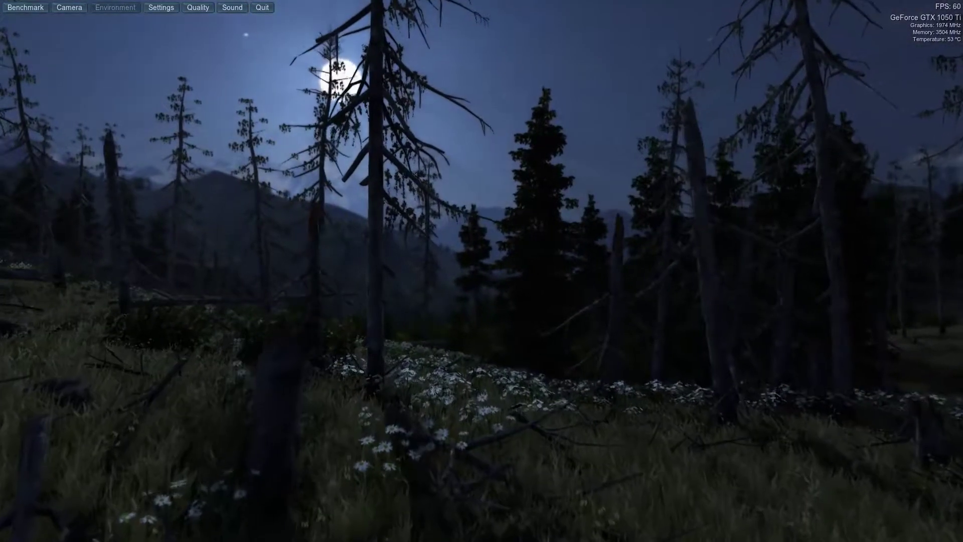
key(F9)
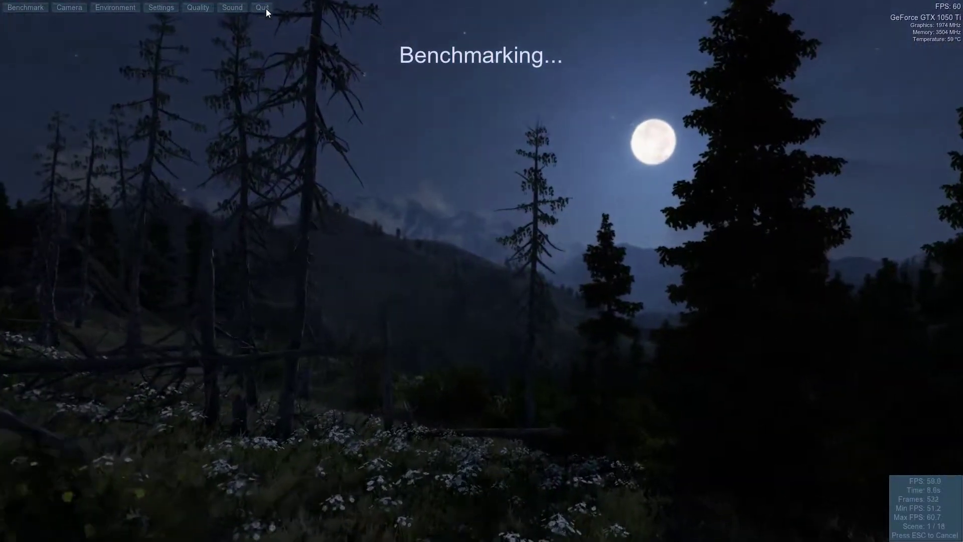
- Cancel the running benchmark, quit Valley past the credits and close its launcher
key(Escape)
click(266, 7)
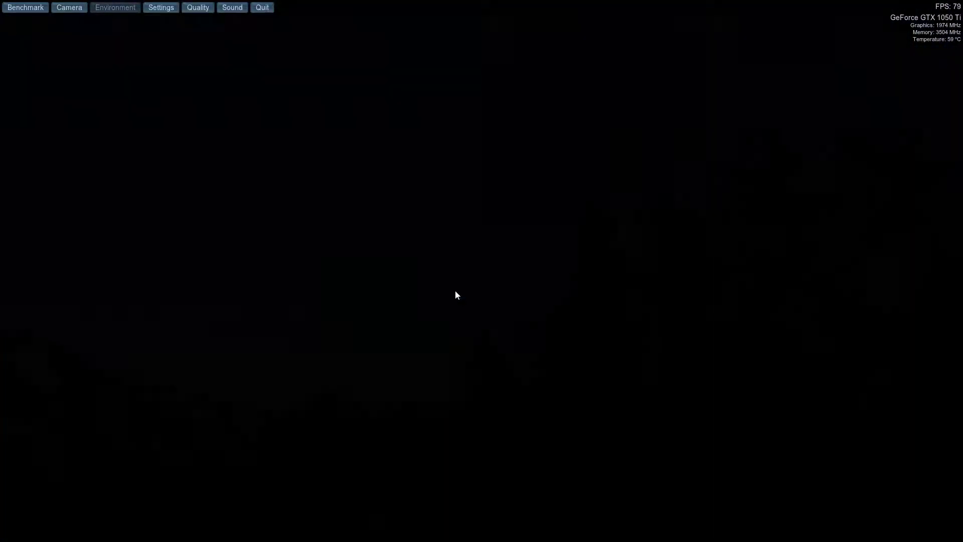
click(455, 287)
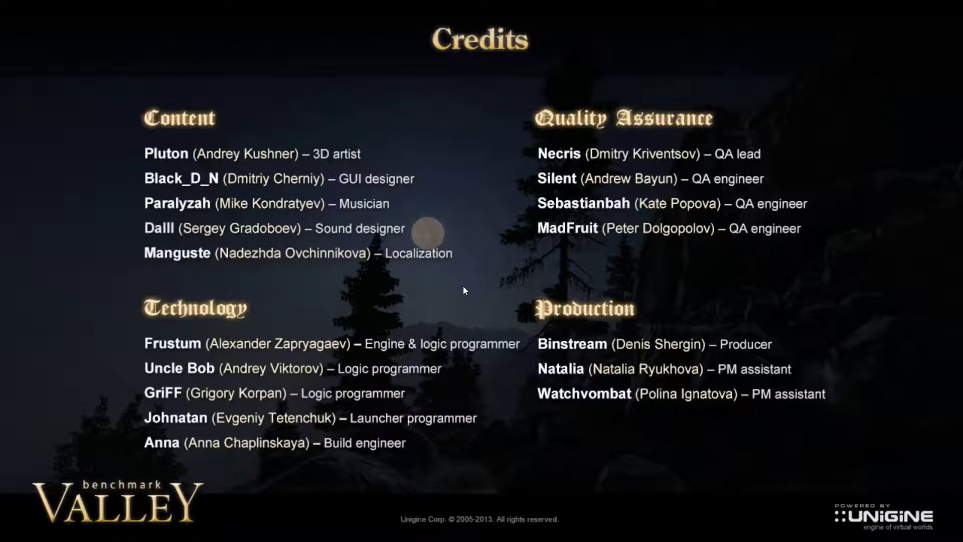
click(463, 290)
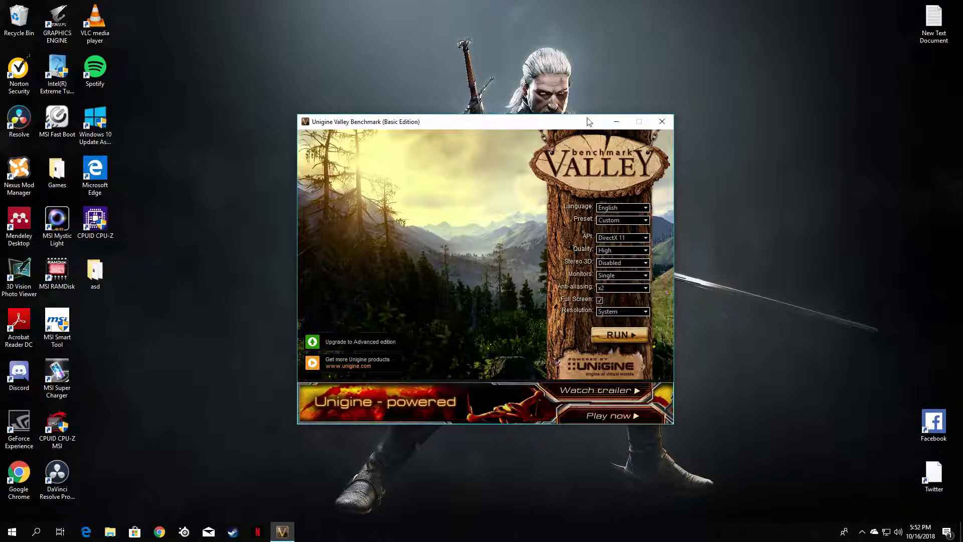
click(670, 123)
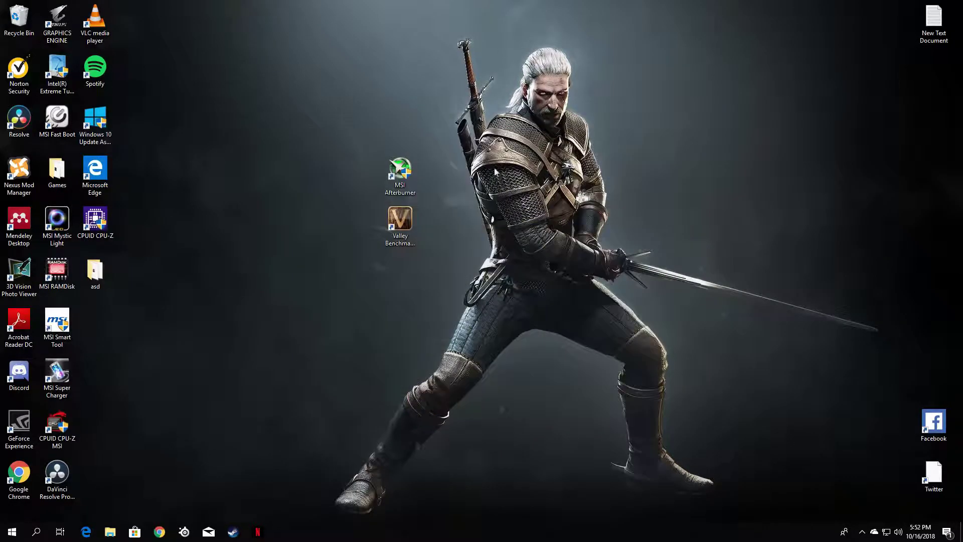
- Reopen MSI Afterburner with permission to make changes and fine-tune the core clock offset to +48 MHz
double_click(408, 168)
click(430, 333)
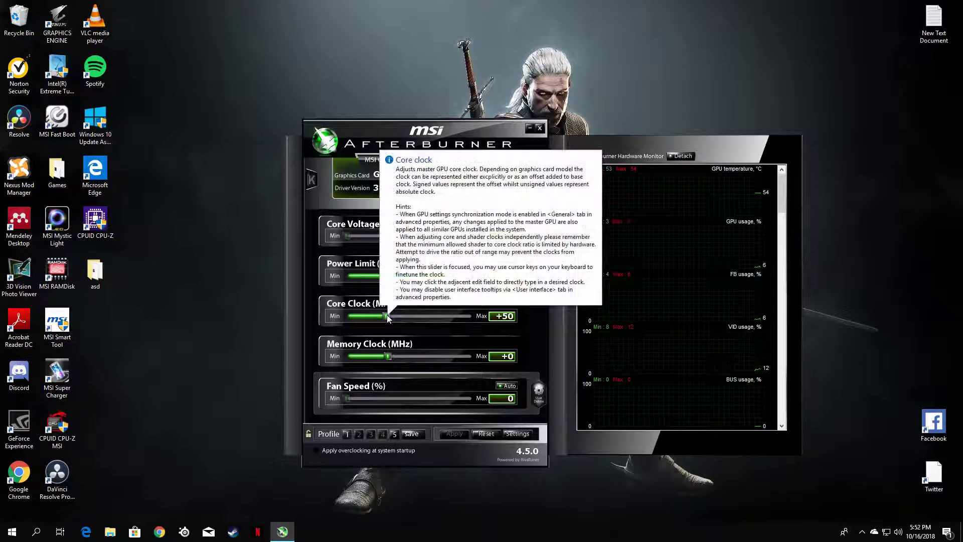
key(Left)
key(Left)
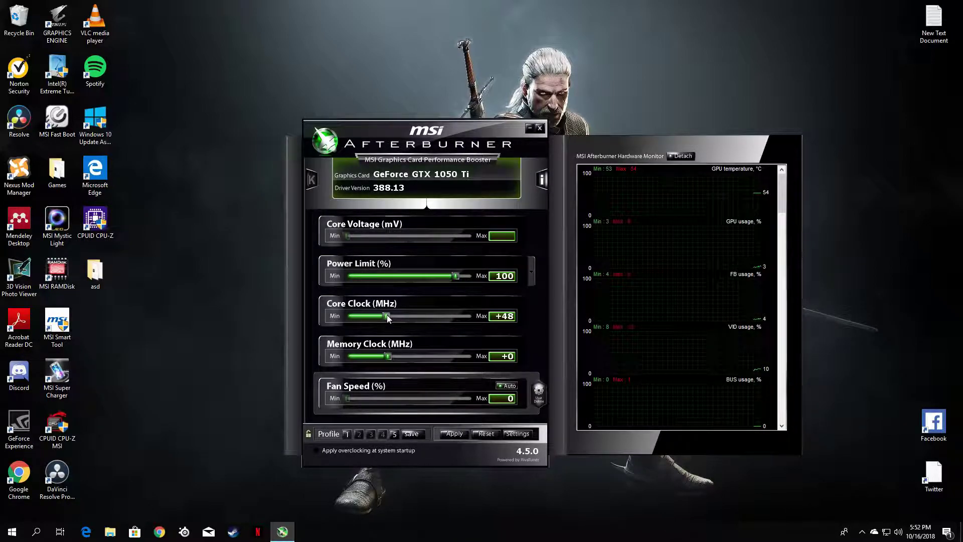
- Try a core clock offset of +150 MHz and reset the graphics card settings to their defaults
click(505, 316)
text(10)
text(50)
key(Return)
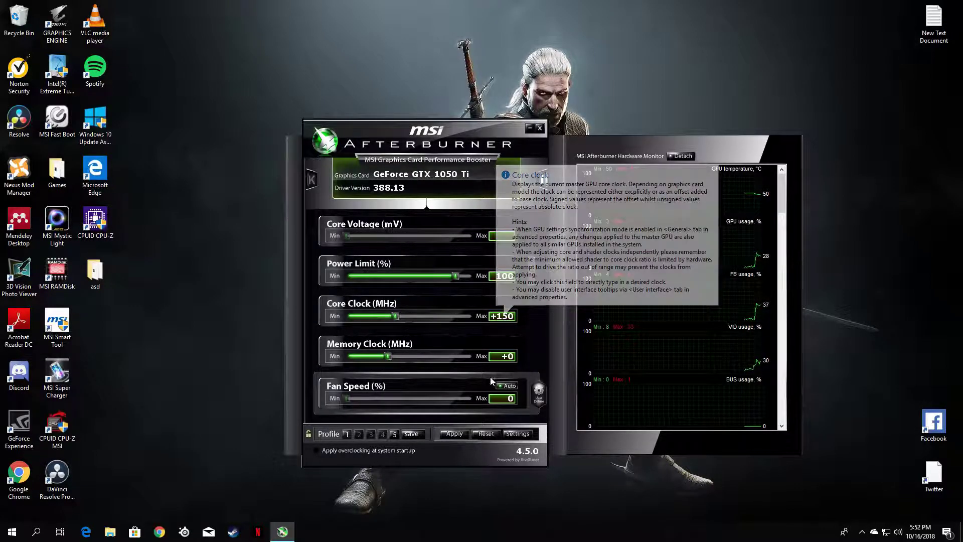
click(485, 433)
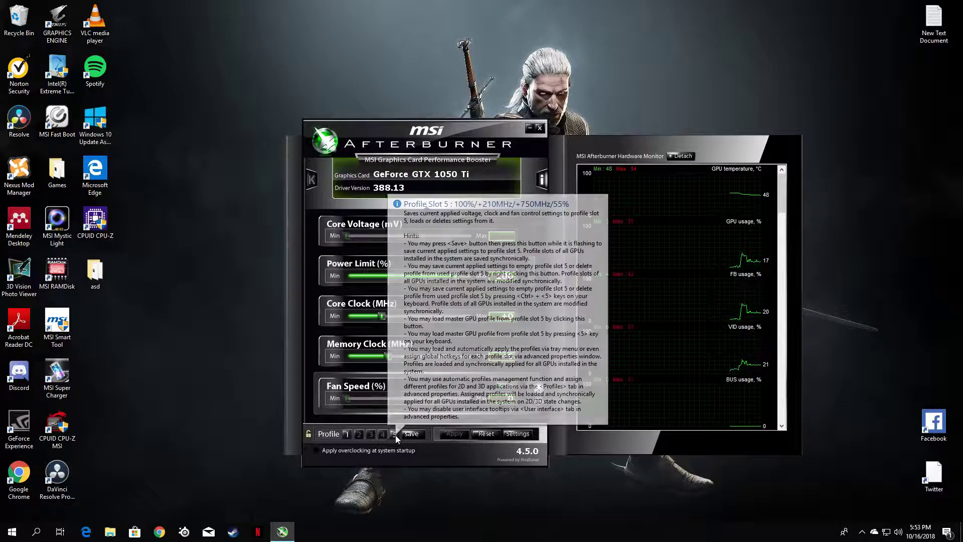
- Load and apply saved profile 5 with +210 MHz core clock, +750 MHz memory clock and 55% fan speed
click(396, 435)
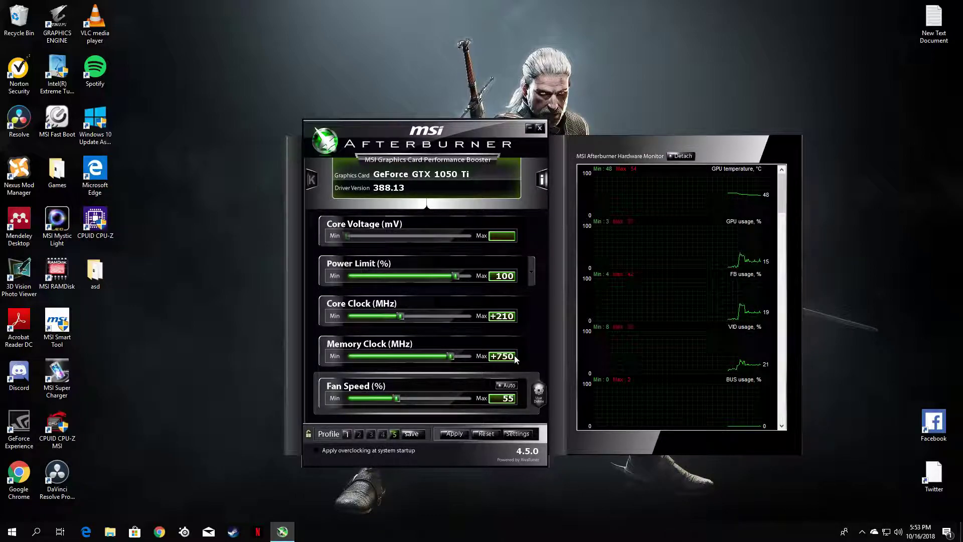
mouse_move(514, 356)
mouse_move(508, 388)
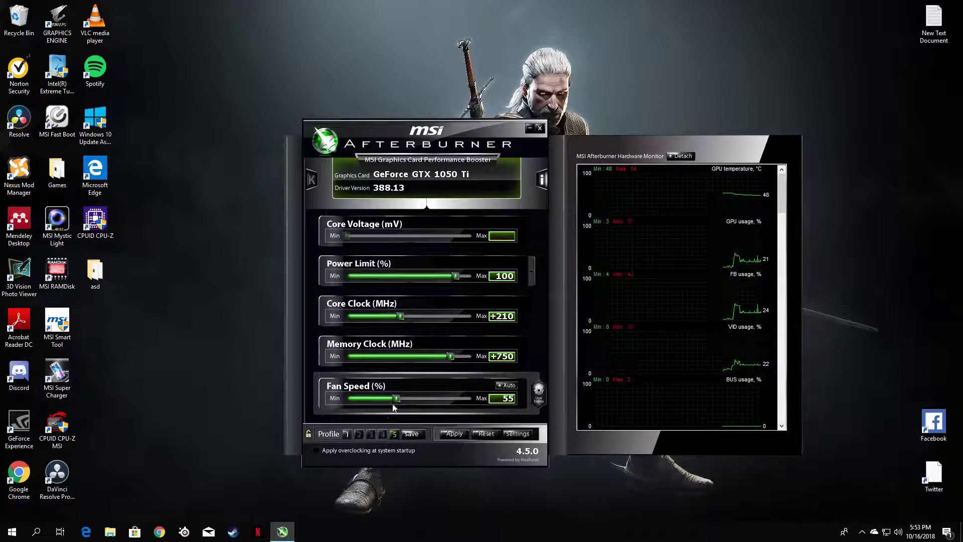
mouse_move(399, 400)
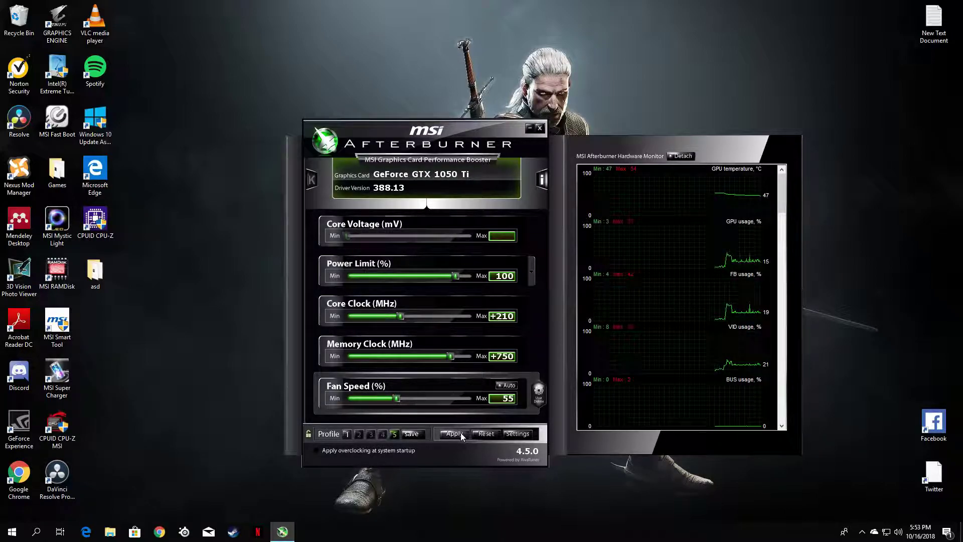
mouse_move(463, 434)
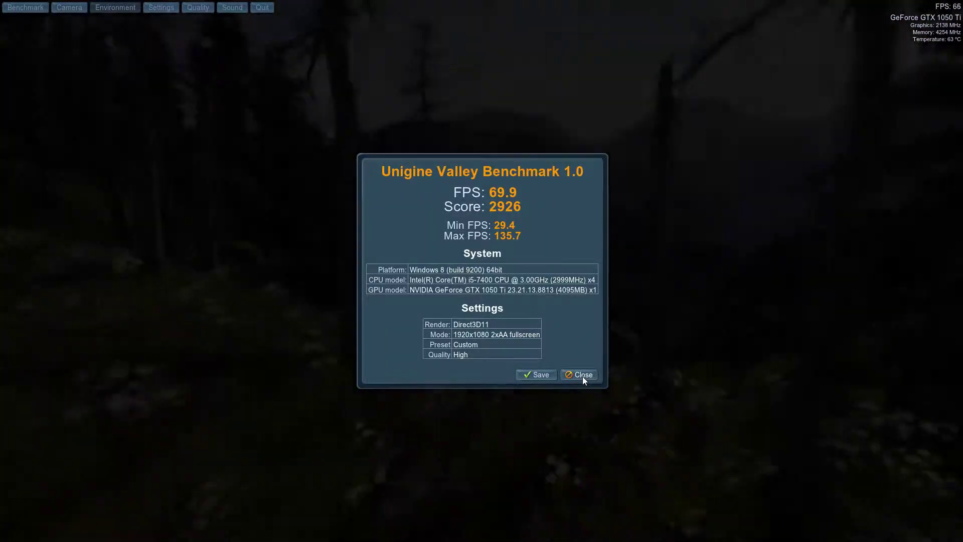
- Dismiss the results of the overclocked benchmark run, quit Valley and close its launcher
click(581, 376)
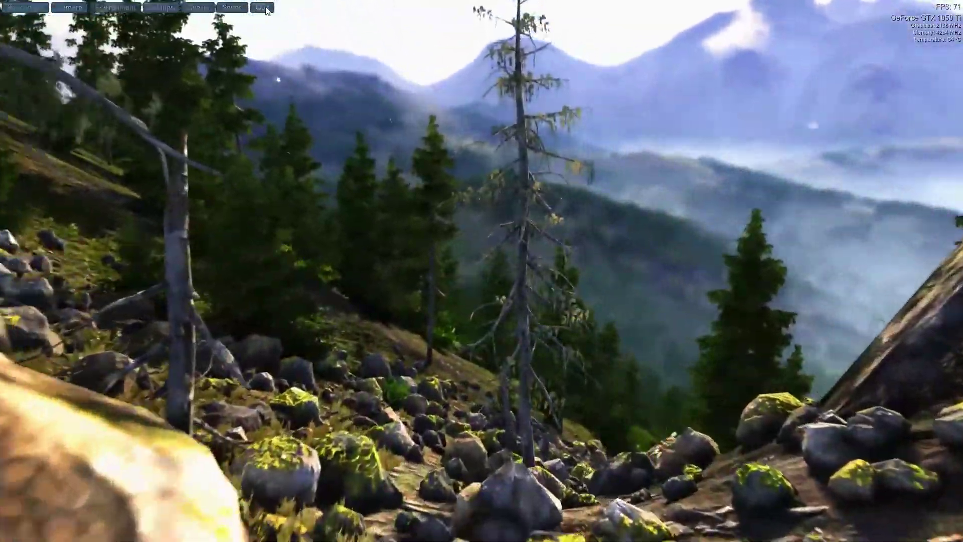
click(262, 8)
click(469, 290)
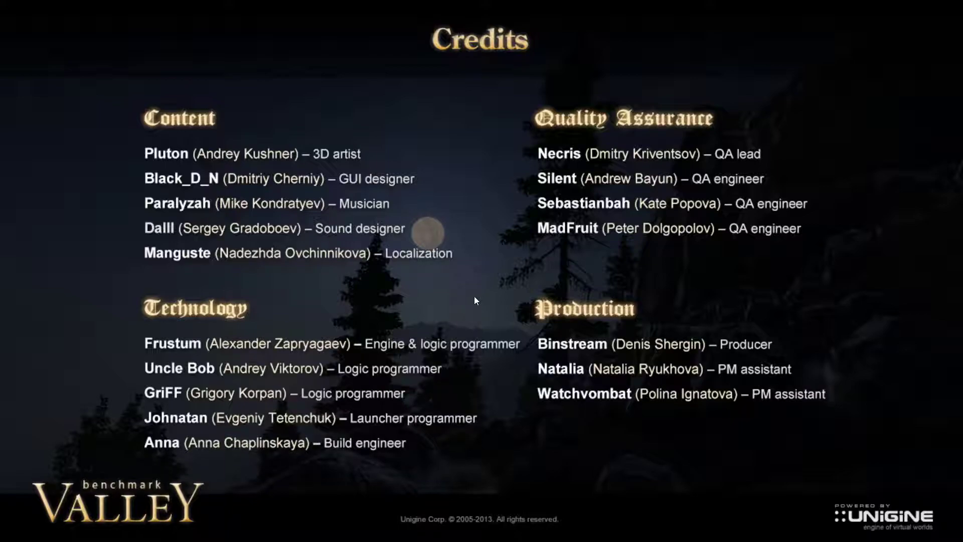
click(475, 299)
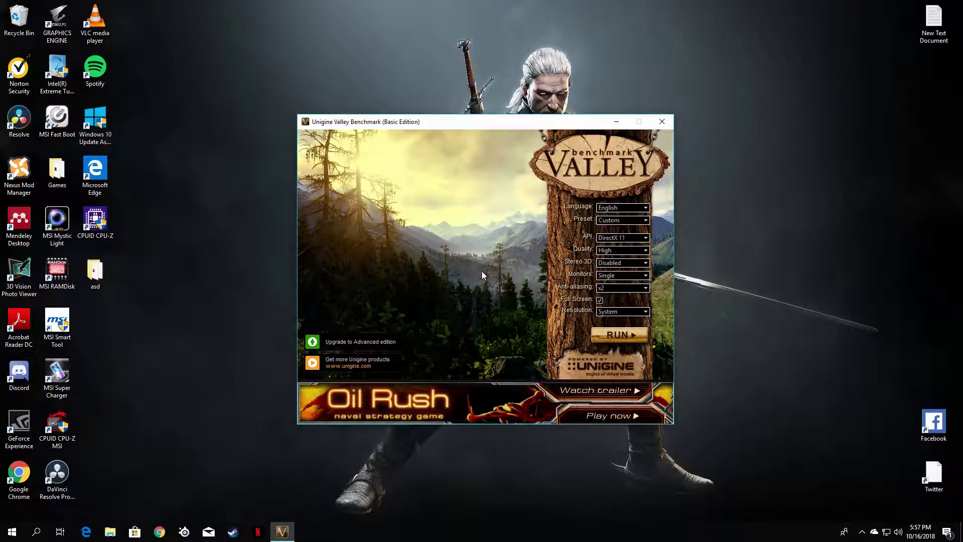
click(662, 121)
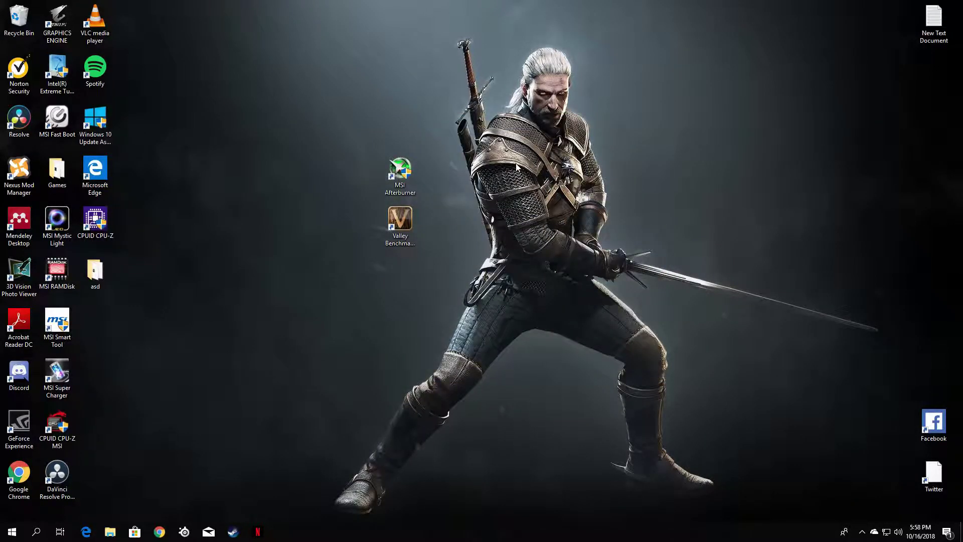